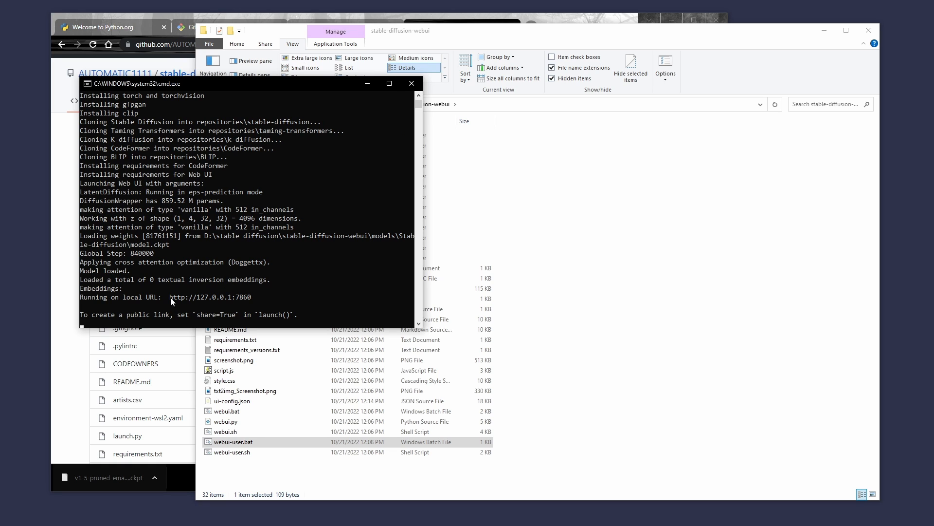
{"action": "left_click_drag", "start_coordinate": [170, 297], "coordinate": [252, 299]}
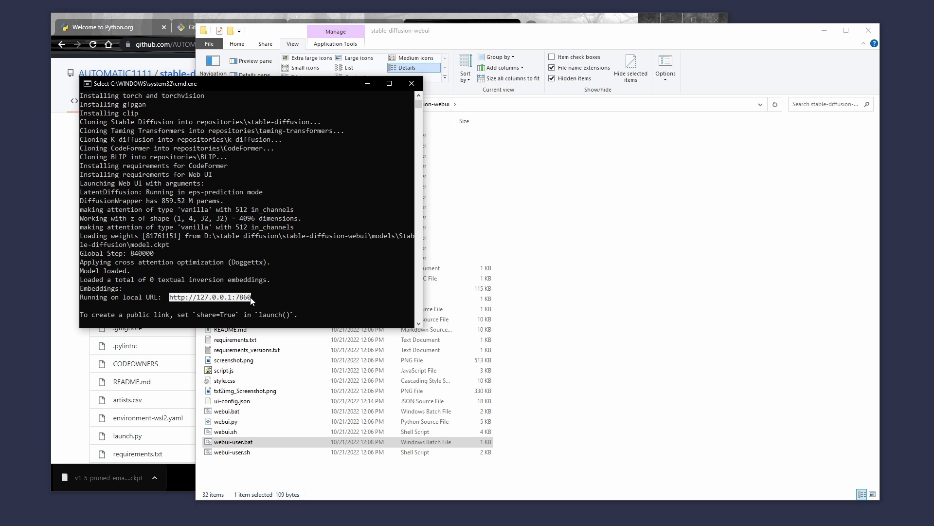
{"action": "key", "text": "ctrl+c"}
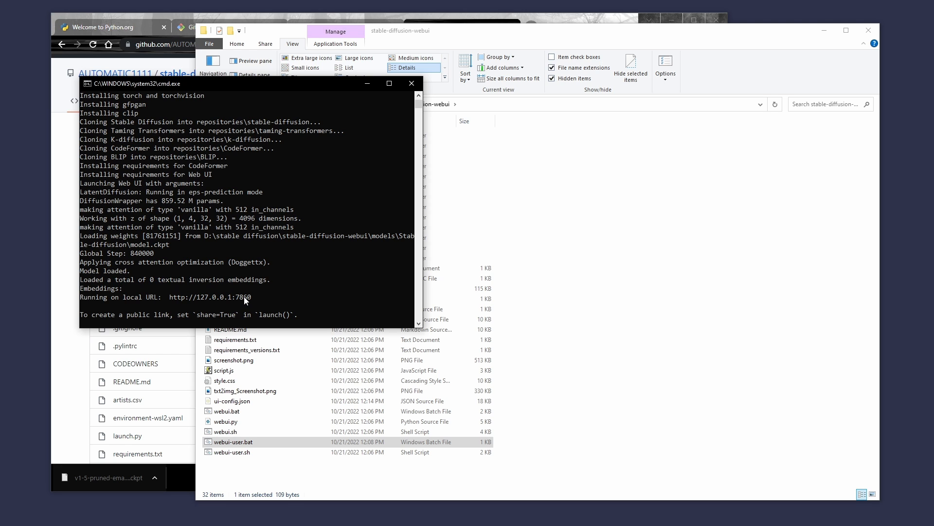
{"action": "left_click", "coordinate": [587, 20]}
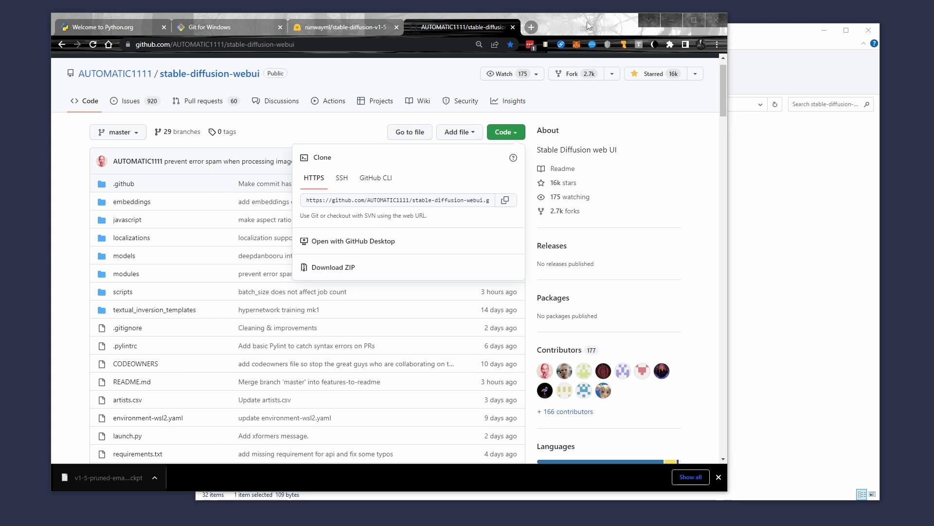
{"action": "left_click", "coordinate": [450, 45]}
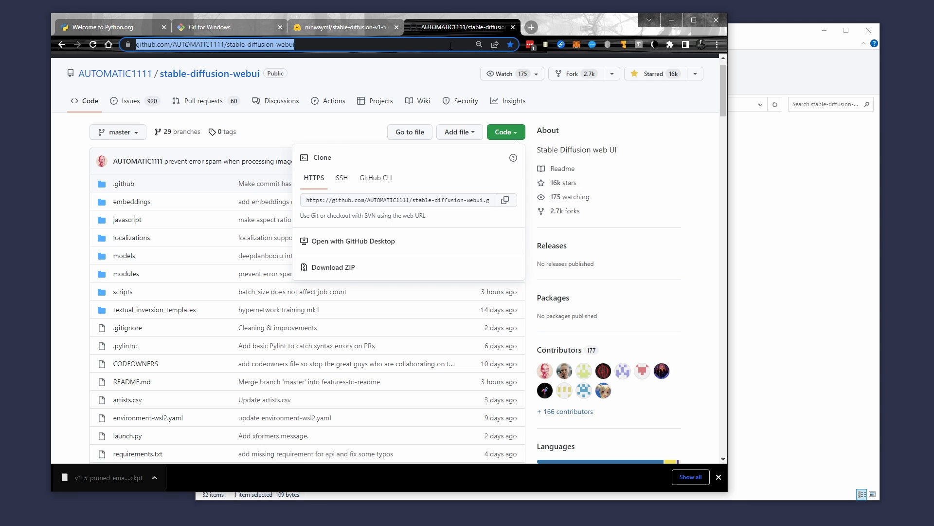
{"action": "key", "text": "ctrl+v"}
{"action": "key", "text": "Return"}
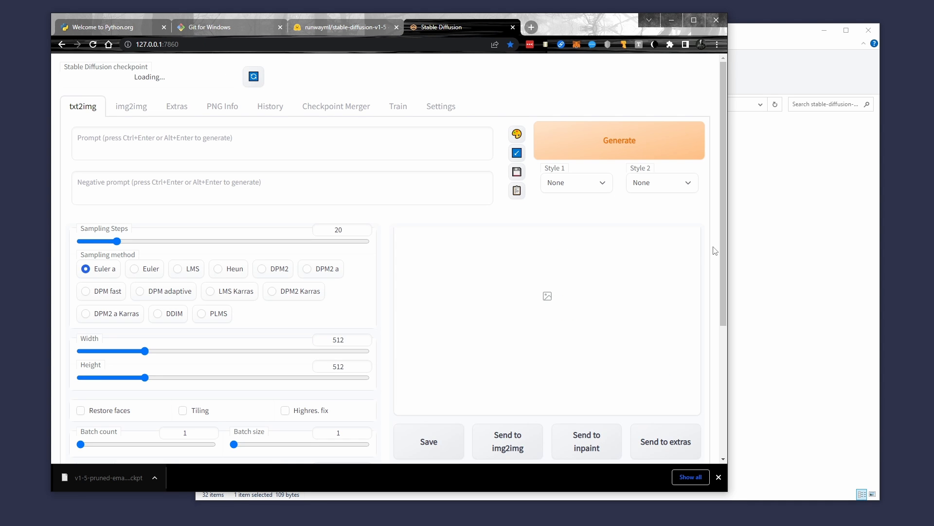
- Enter "box of rocks" as the txt2img prompt
{"action": "scroll", "coordinate": [715, 251], "scroll_direction": "down", "scroll_amount": 4}
{"action": "scroll", "coordinate": [714, 250], "scroll_direction": "up", "scroll_amount": 4}
{"action": "left_click", "coordinate": [273, 141]}
{"action": "type", "text": "box"}
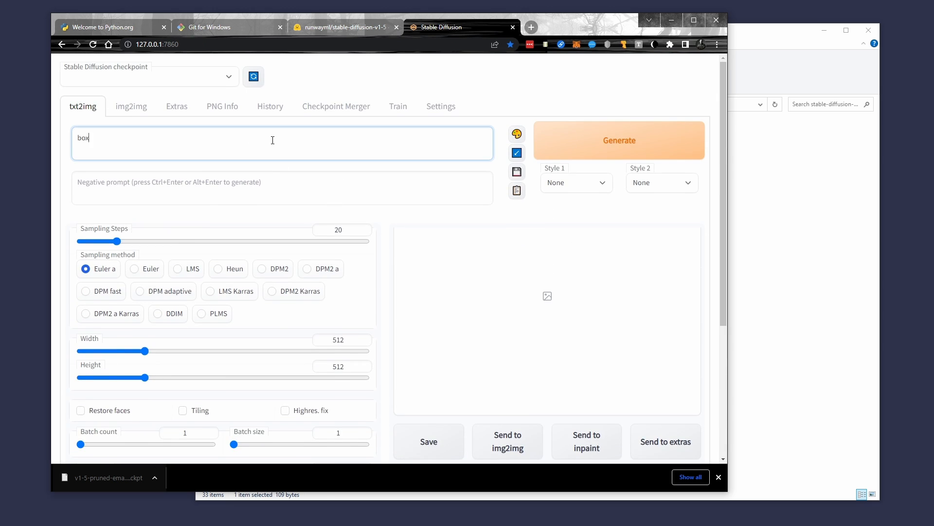
{"action": "type", "text": " of rocks"}
- Set both the width and the height of the generated image to 1024
{"action": "scroll", "coordinate": [388, 280], "scroll_direction": "down", "scroll_amount": 1}
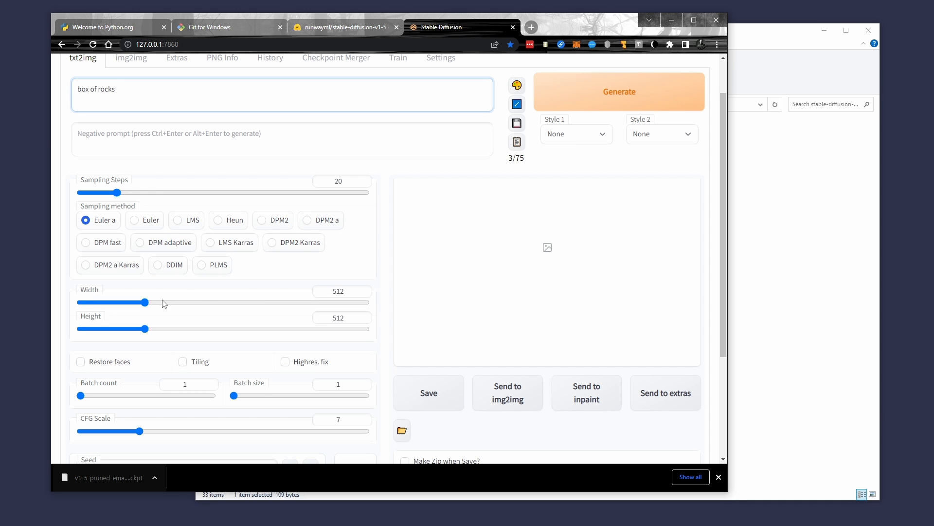
{"action": "left_click", "coordinate": [146, 303]}
{"action": "left_click_drag", "start_coordinate": [147, 306], "coordinate": [219, 303]}
{"action": "left_click_drag", "start_coordinate": [145, 330], "coordinate": [218, 329]}
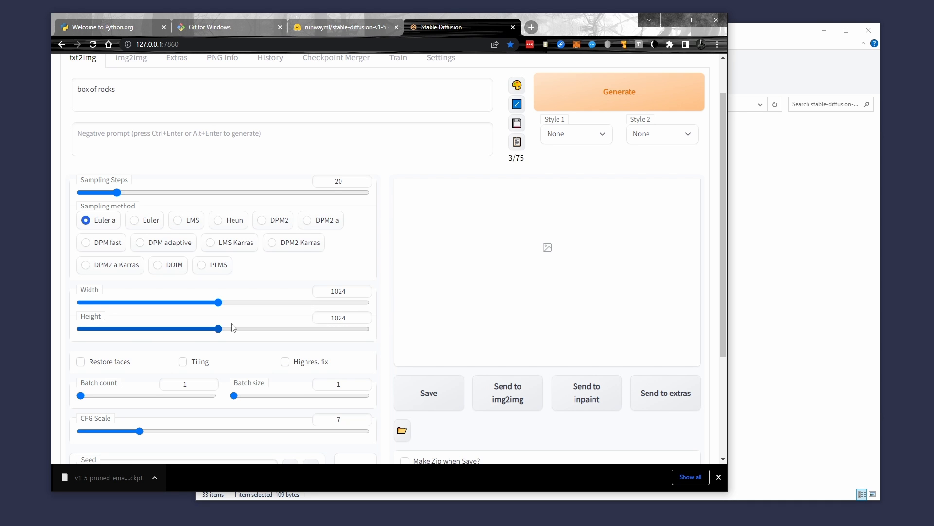
- Look through the extra seed options and the list of available scripts
{"action": "scroll", "coordinate": [381, 279], "scroll_direction": "down", "scroll_amount": 1}
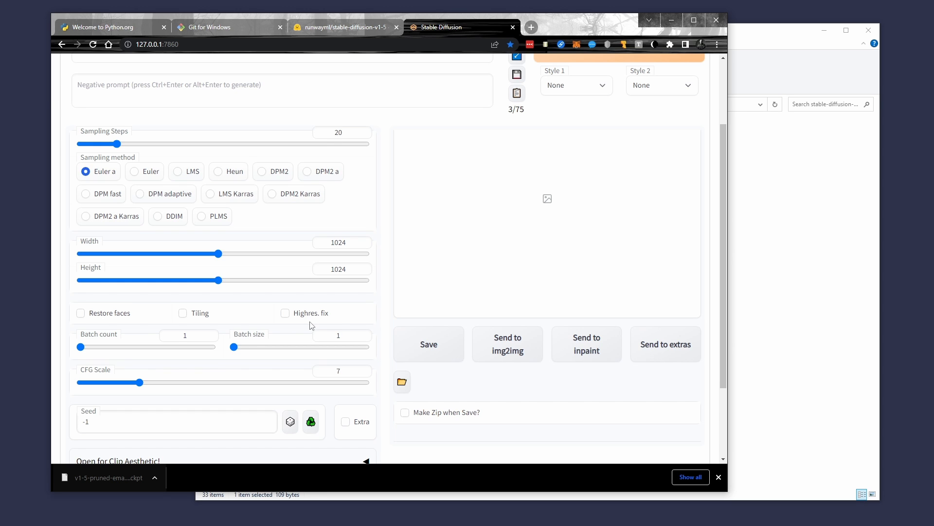
{"action": "scroll", "coordinate": [390, 267], "scroll_direction": "down", "scroll_amount": 2}
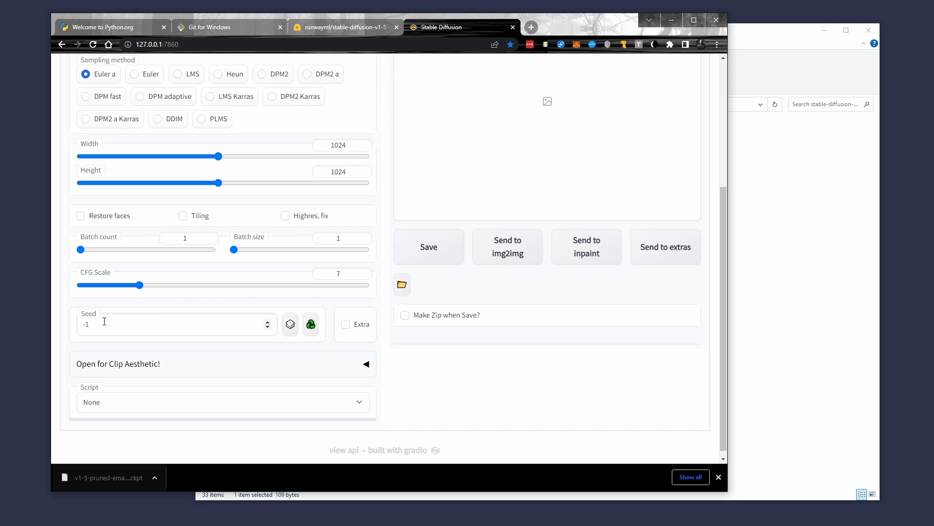
{"action": "left_click", "coordinate": [358, 325]}
{"action": "scroll", "coordinate": [389, 330], "scroll_direction": "down", "scroll_amount": 2}
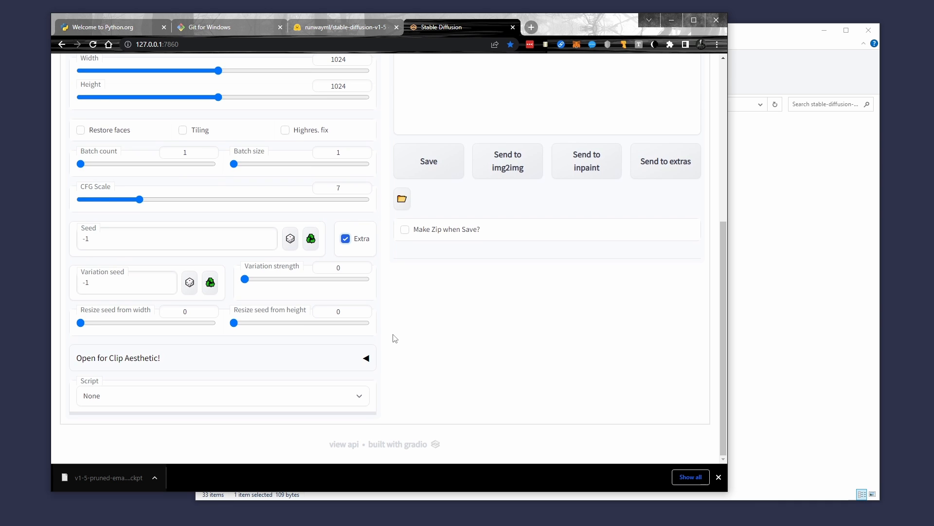
{"action": "left_click", "coordinate": [345, 240]}
{"action": "left_click", "coordinate": [366, 396]}
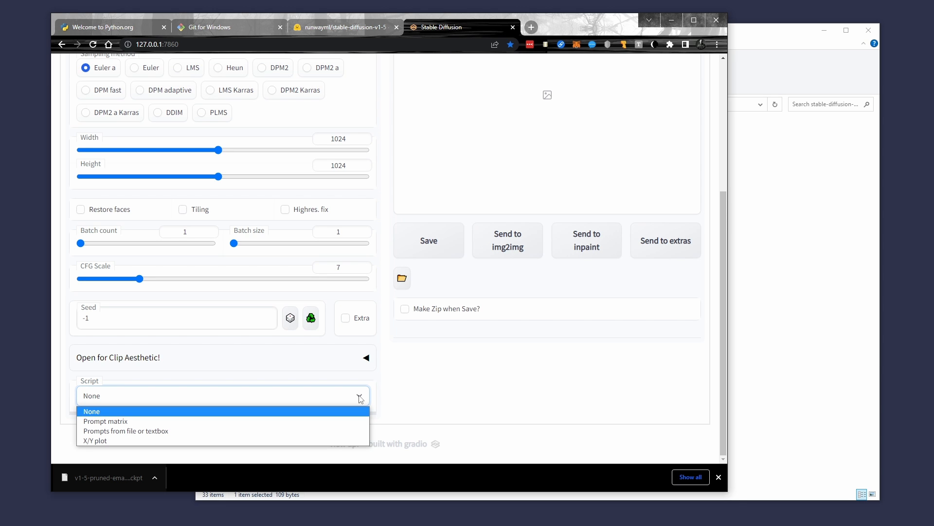
{"action": "left_click", "coordinate": [382, 379]}
- Set the batch count to 100
{"action": "scroll", "coordinate": [399, 355], "scroll_direction": "up", "scroll_amount": 2}
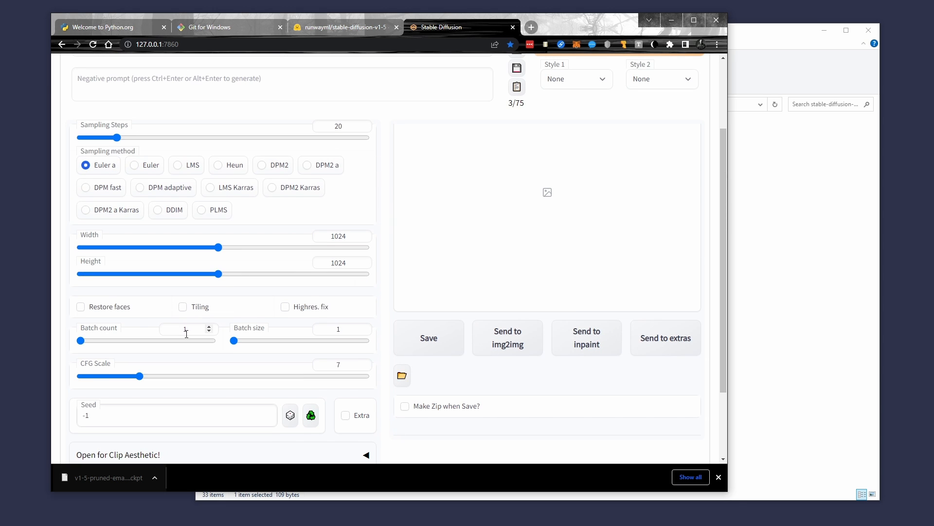
{"action": "left_click_drag", "start_coordinate": [81, 341], "coordinate": [226, 346]}
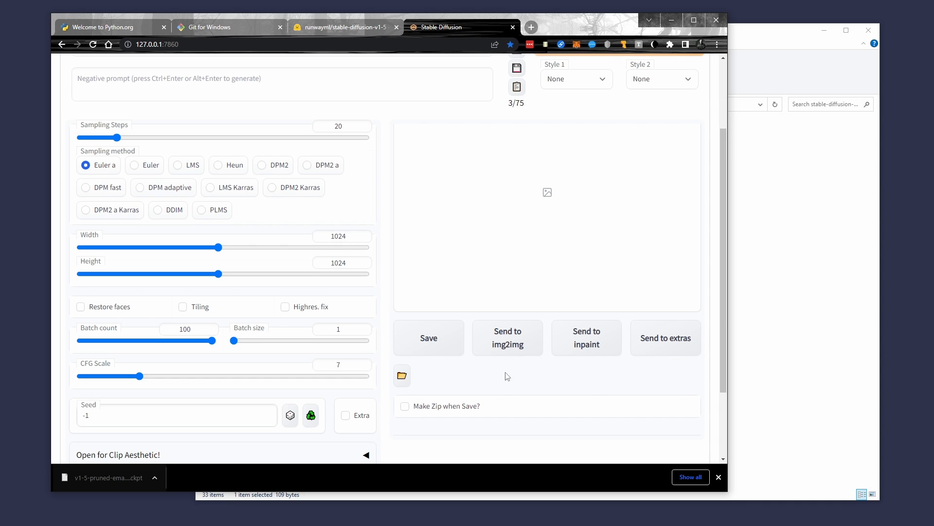
- Choose CodeFormer as the face restoration model, raise its weight parameter slightly, and apply the settings
{"action": "scroll", "coordinate": [511, 350], "scroll_direction": "up", "scroll_amount": 1}
{"action": "scroll", "coordinate": [512, 348], "scroll_direction": "up", "scroll_amount": 1}
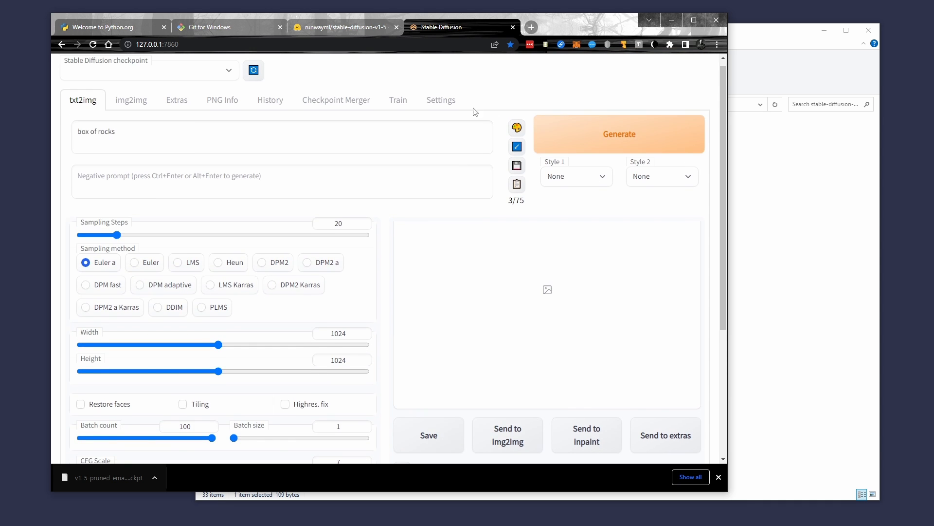
{"action": "left_click", "coordinate": [440, 105]}
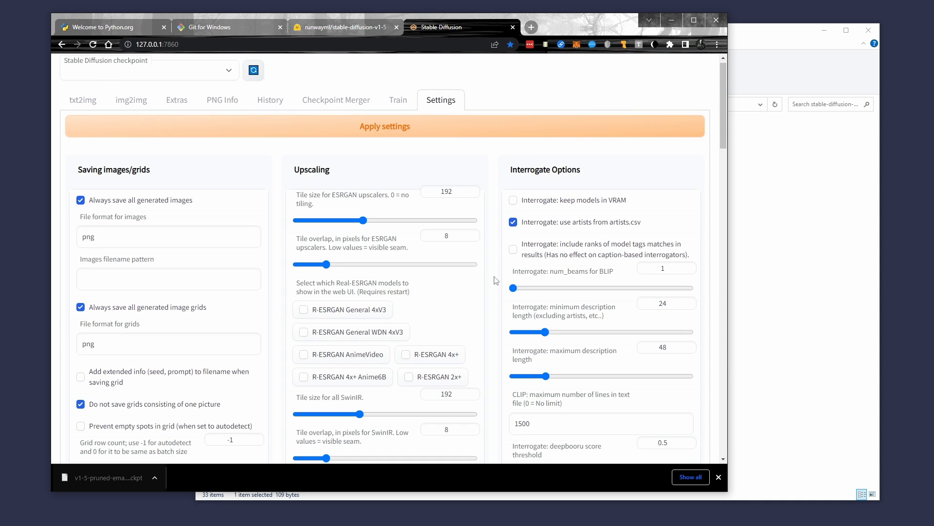
{"action": "scroll", "coordinate": [495, 279], "scroll_direction": "down", "scroll_amount": 1}
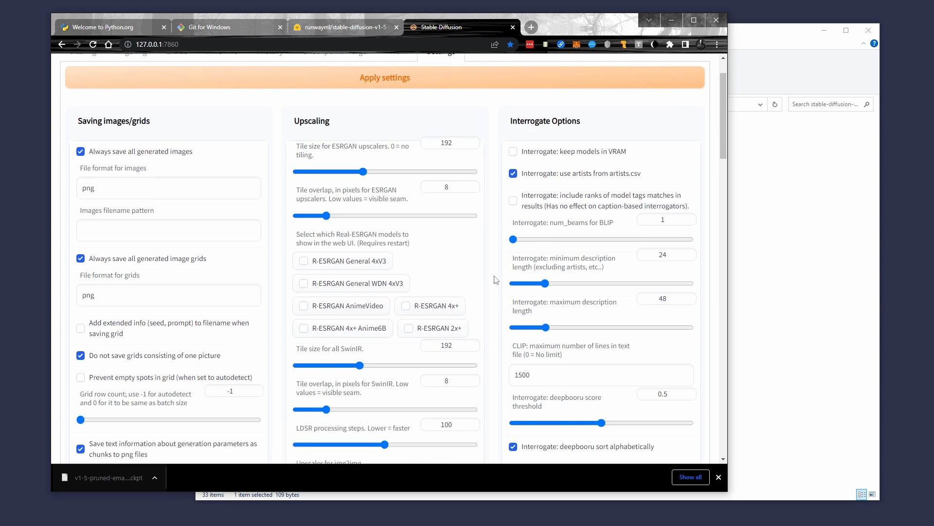
{"action": "scroll", "coordinate": [496, 280], "scroll_direction": "down", "scroll_amount": 3}
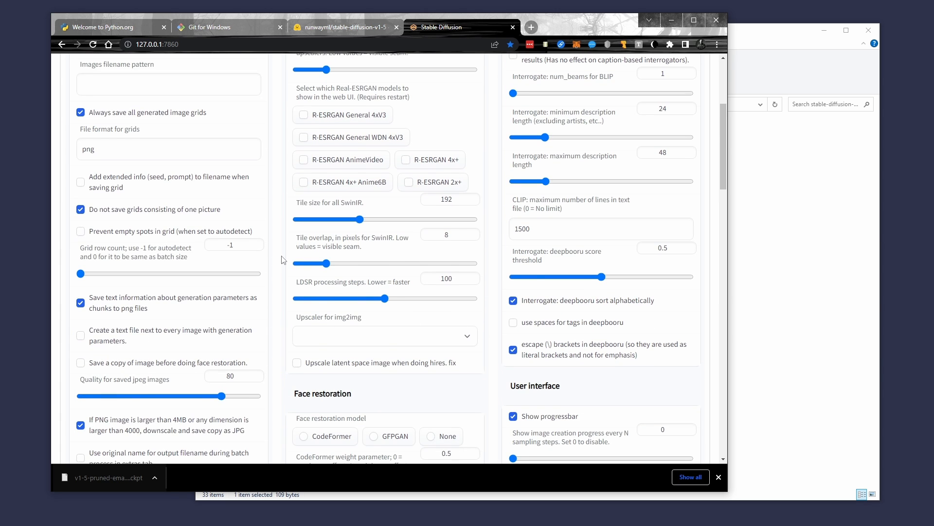
{"action": "scroll", "coordinate": [284, 259], "scroll_direction": "down", "scroll_amount": 3}
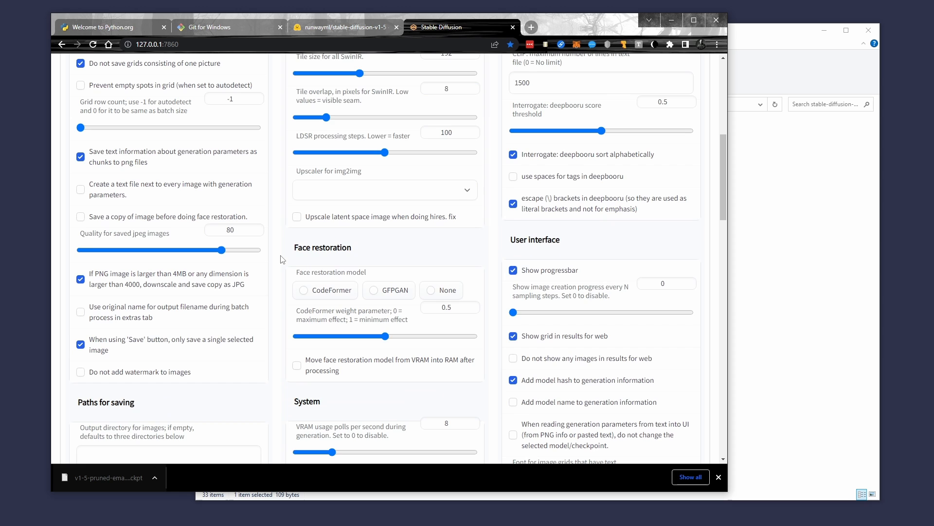
{"action": "scroll", "coordinate": [283, 259], "scroll_direction": "down", "scroll_amount": 1}
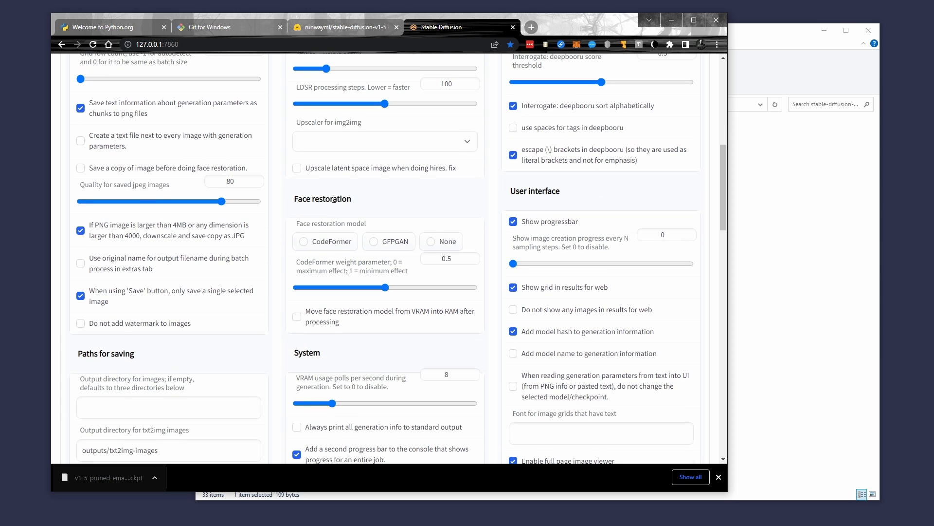
{"action": "left_click", "coordinate": [304, 243]}
{"action": "left_click_drag", "start_coordinate": [385, 288], "coordinate": [404, 291]}
{"action": "scroll", "coordinate": [470, 130], "scroll_direction": "up", "scroll_amount": 8}
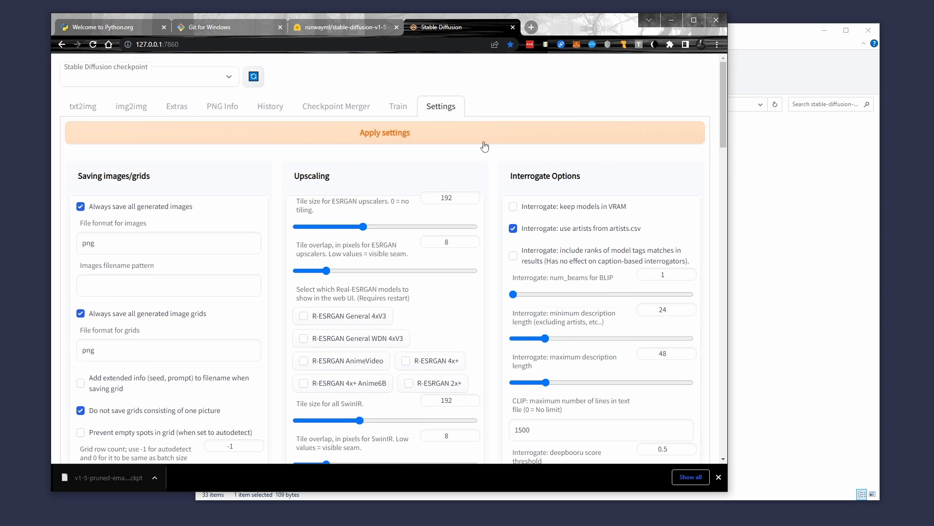
{"action": "left_click", "coordinate": [486, 142]}
{"action": "left_click", "coordinate": [486, 142]}
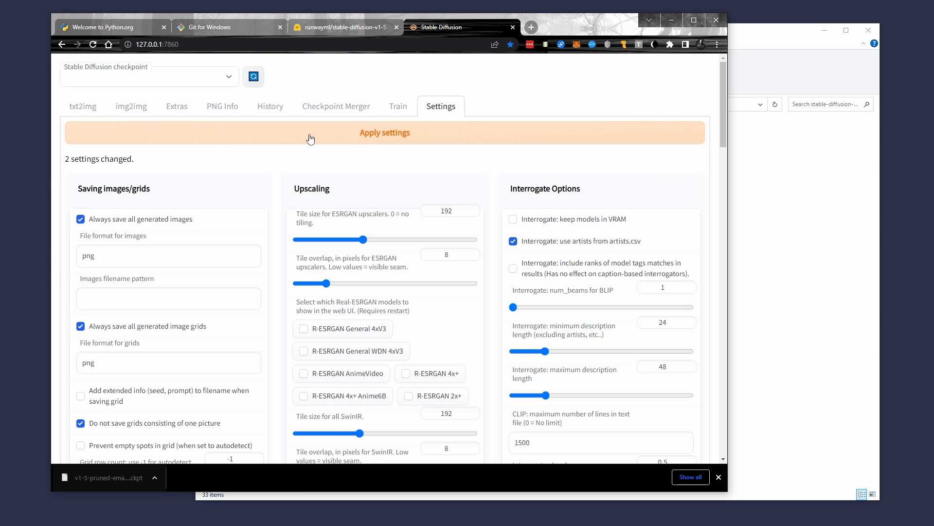
- Start generating the batch of "box of rocks" images in txt2img
{"action": "left_click", "coordinate": [82, 109]}
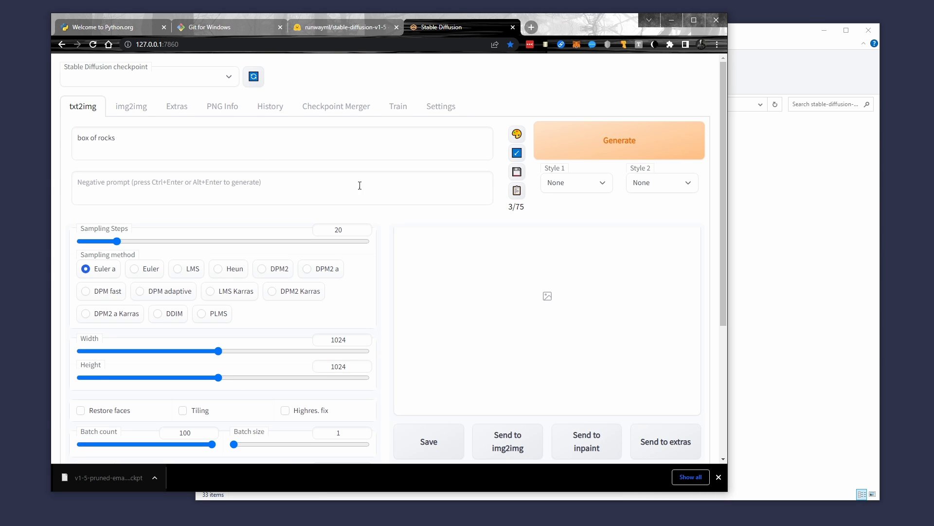
{"action": "left_click", "coordinate": [627, 147]}
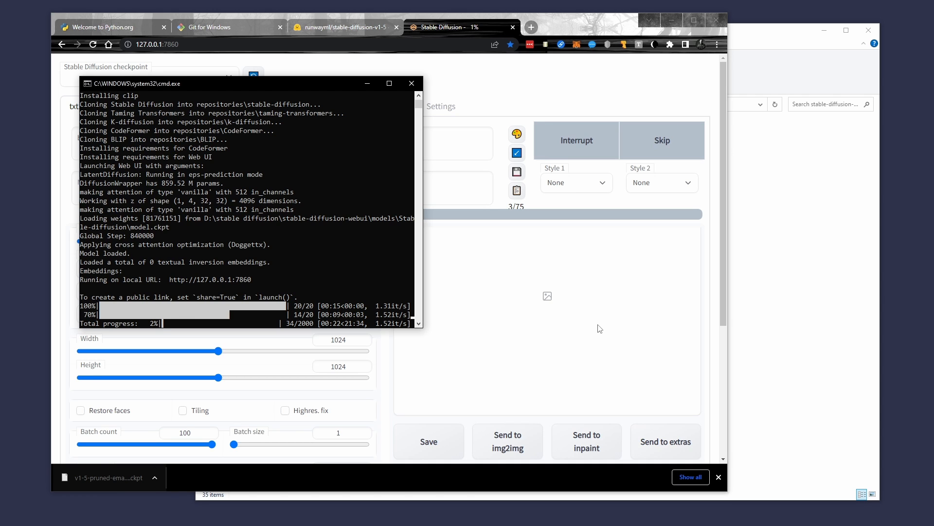
- Switch to File Explorer and view the generated images in the outputs\txt2img-images folder
{"action": "left_click", "coordinate": [793, 249]}
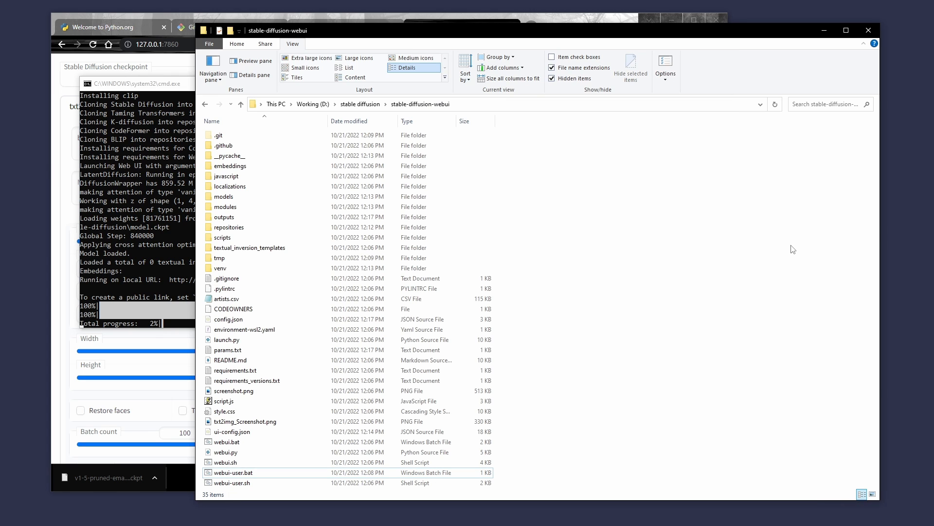
{"action": "double_click", "coordinate": [226, 218]}
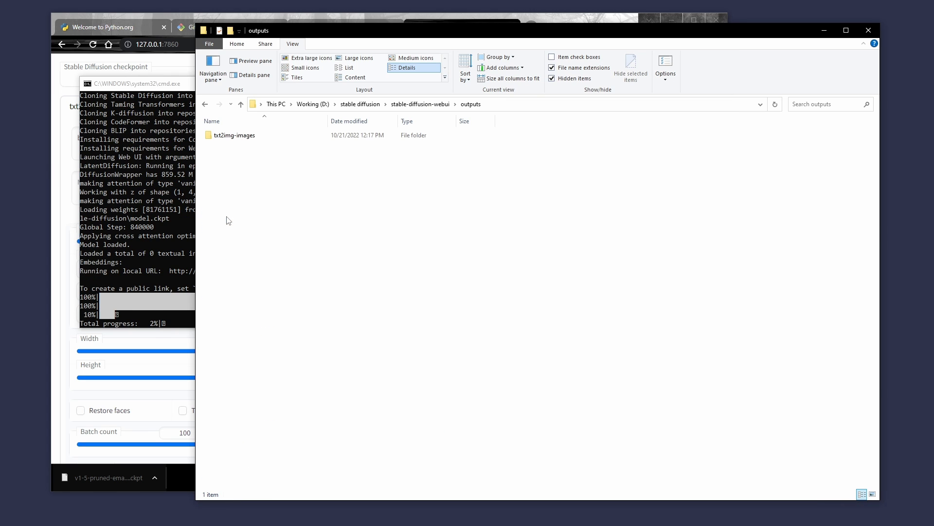
{"action": "double_click", "coordinate": [237, 138]}
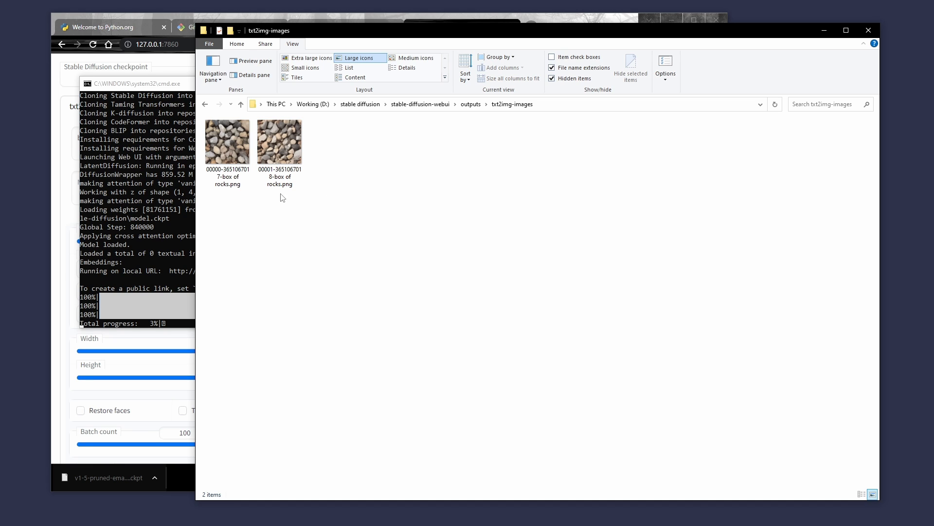
- Return to the web UI in the browser and interrupt the running image generation
{"action": "left_click", "coordinate": [62, 264]}
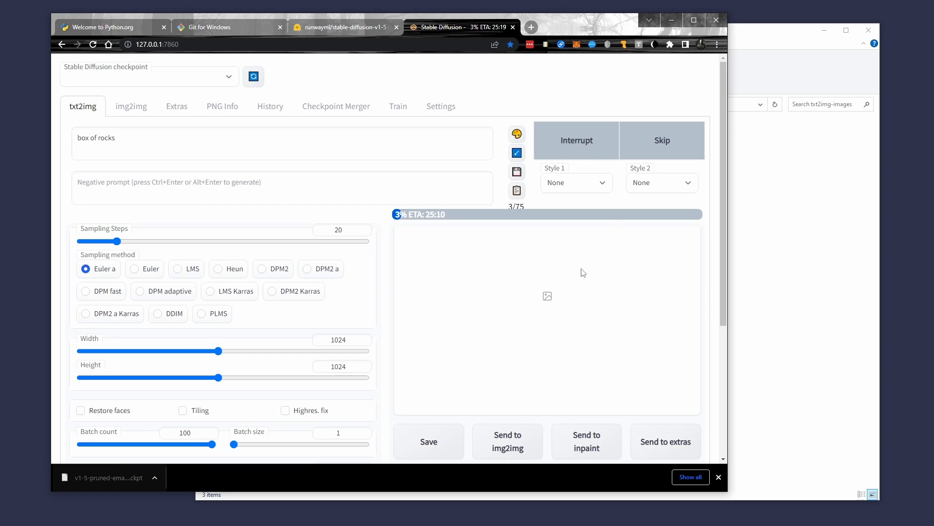
{"action": "left_click", "coordinate": [579, 143]}
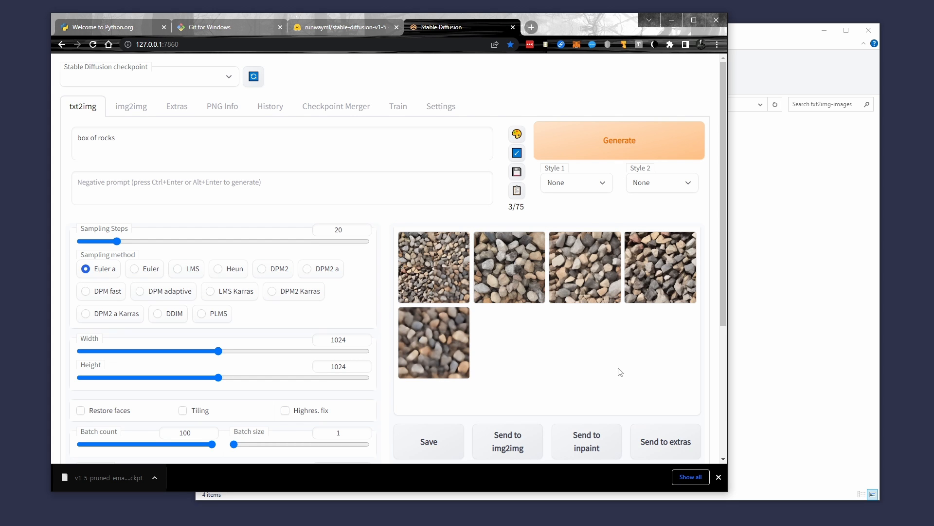
- Clear the prompt and reload the web UI page
{"action": "left_click", "coordinate": [216, 142]}
{"action": "key", "text": "ctrl+a"}
{"action": "key", "text": "BackSpace"}
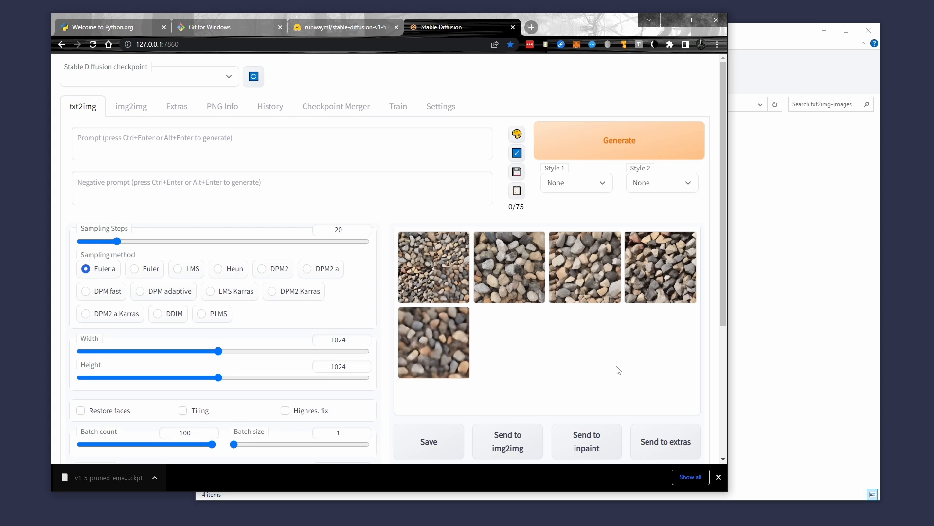
{"action": "left_click", "coordinate": [92, 45]}
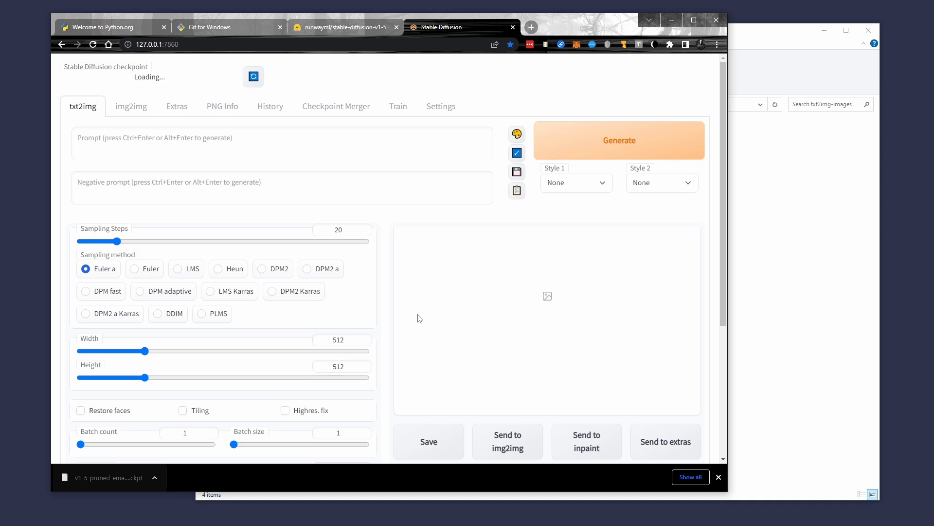
{"action": "left_click", "coordinate": [222, 109]}
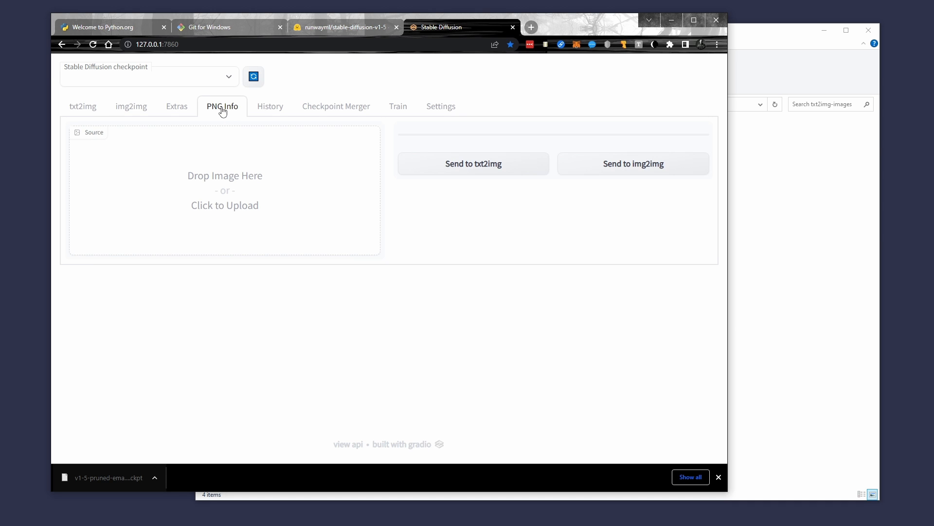
{"action": "left_click", "coordinate": [787, 229]}
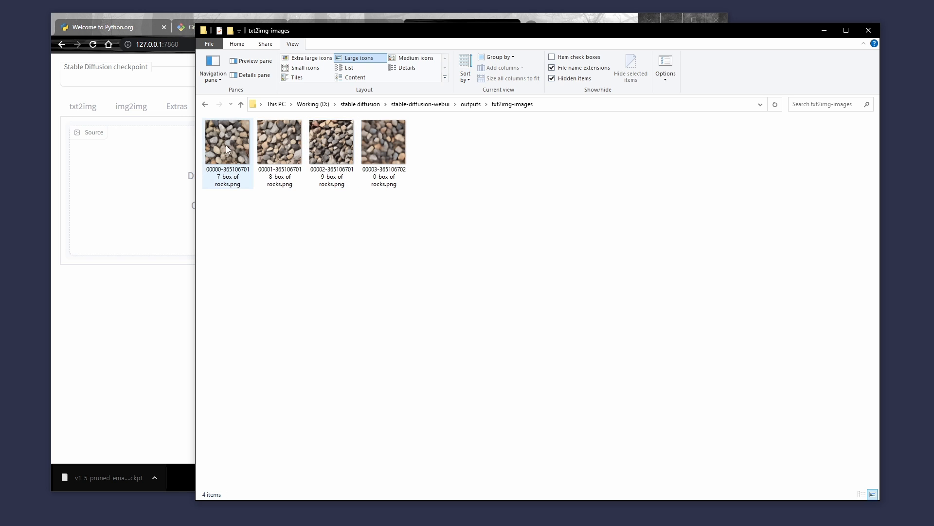
{"action": "left_click_drag", "start_coordinate": [226, 145], "coordinate": [151, 186]}
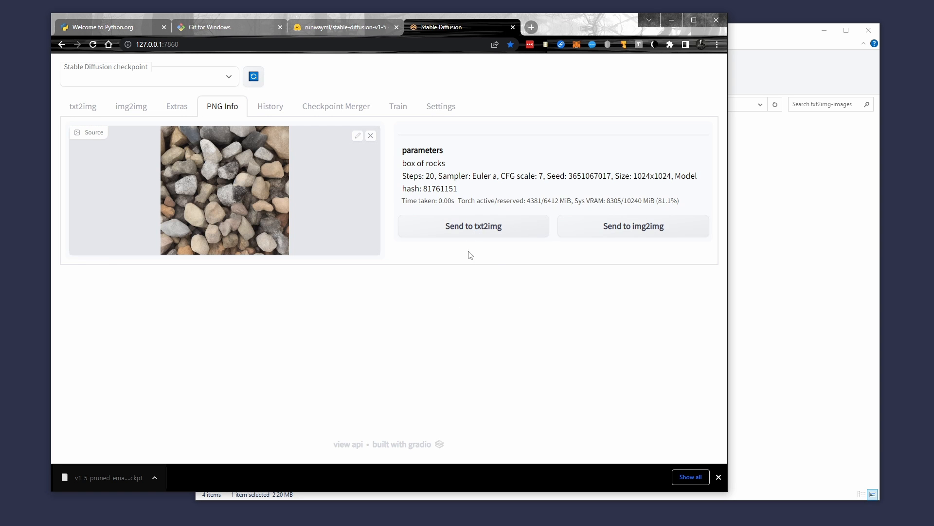
{"action": "left_click", "coordinate": [477, 229]}
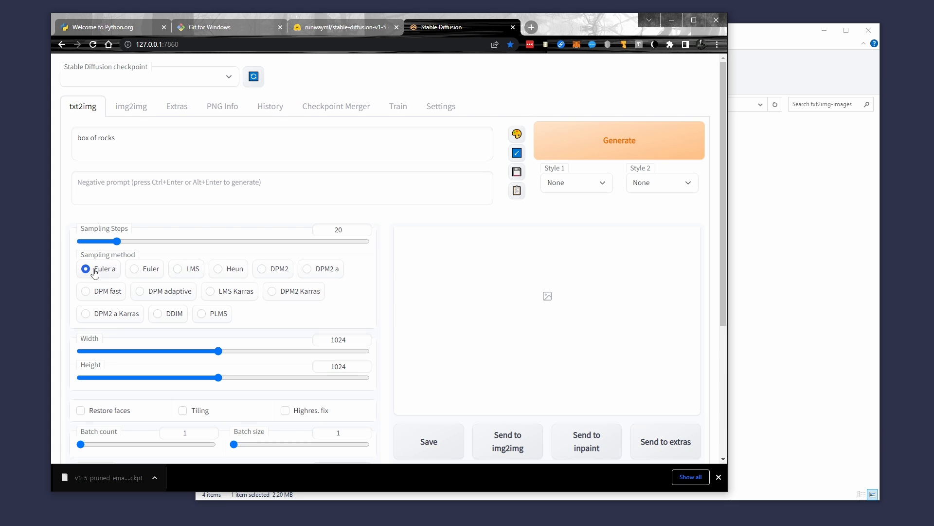
- Keep the batch count at its minimum of 1 and reset the seed to random
{"action": "scroll", "coordinate": [389, 293], "scroll_direction": "down", "scroll_amount": 4}
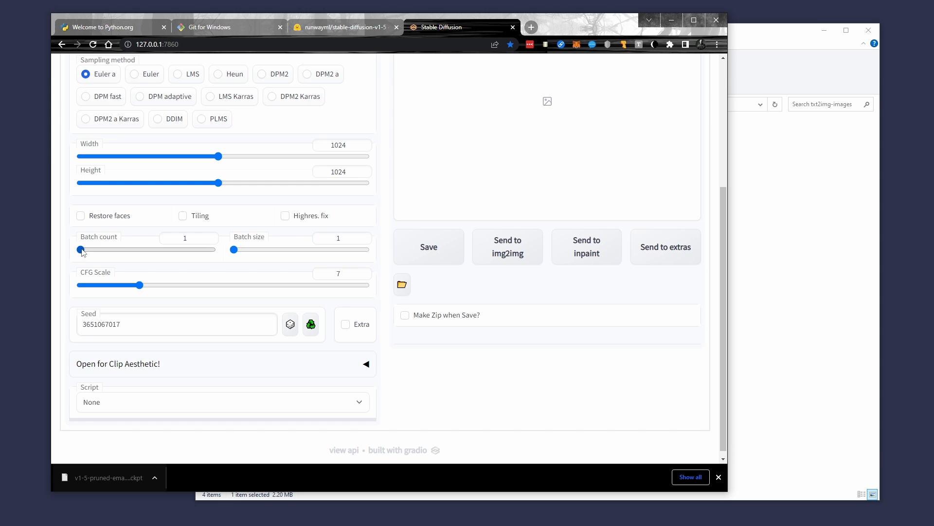
{"action": "left_click_drag", "start_coordinate": [80, 250], "coordinate": [21, 264]}
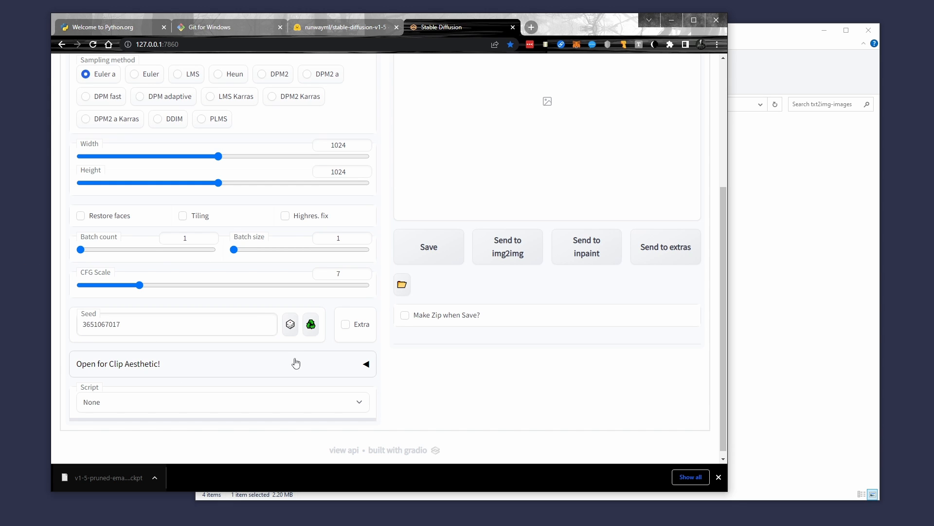
{"action": "left_click", "coordinate": [290, 325]}
{"action": "scroll", "coordinate": [387, 284], "scroll_direction": "up", "scroll_amount": 4}
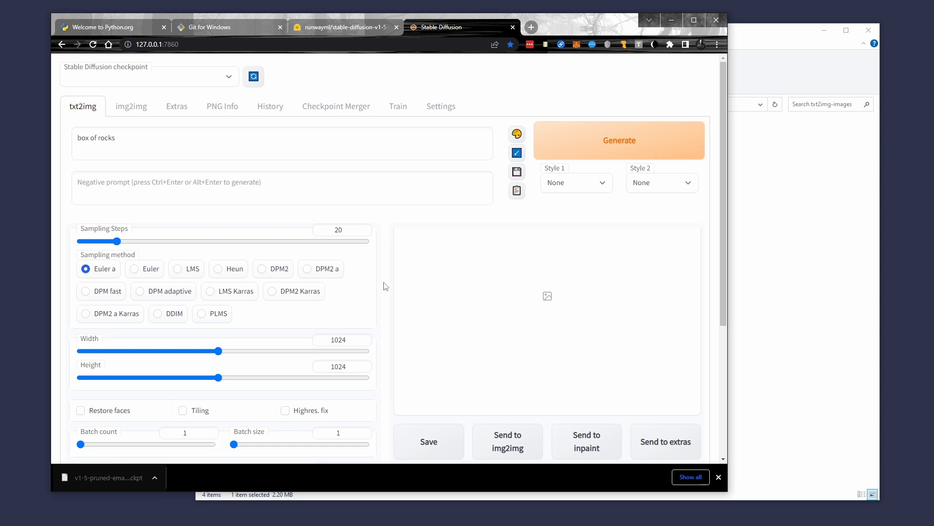
- Look over the image files in the txt2img-images folder in File Explorer, and return to the web UI
{"action": "left_click", "coordinate": [777, 205]}
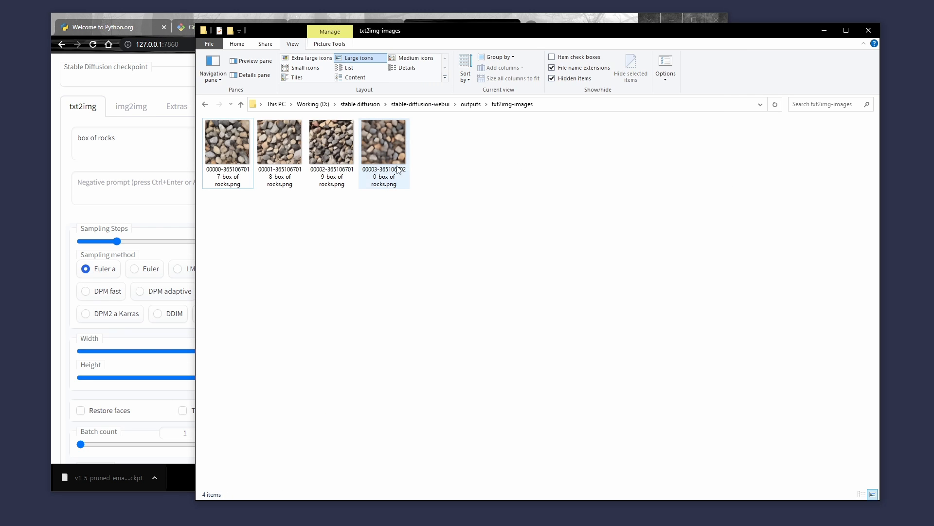
{"action": "left_click", "coordinate": [56, 168]}
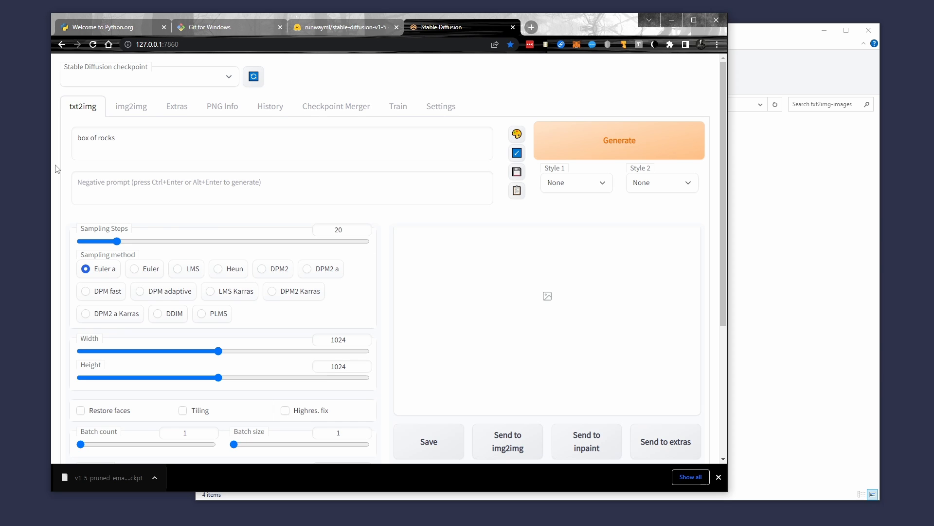